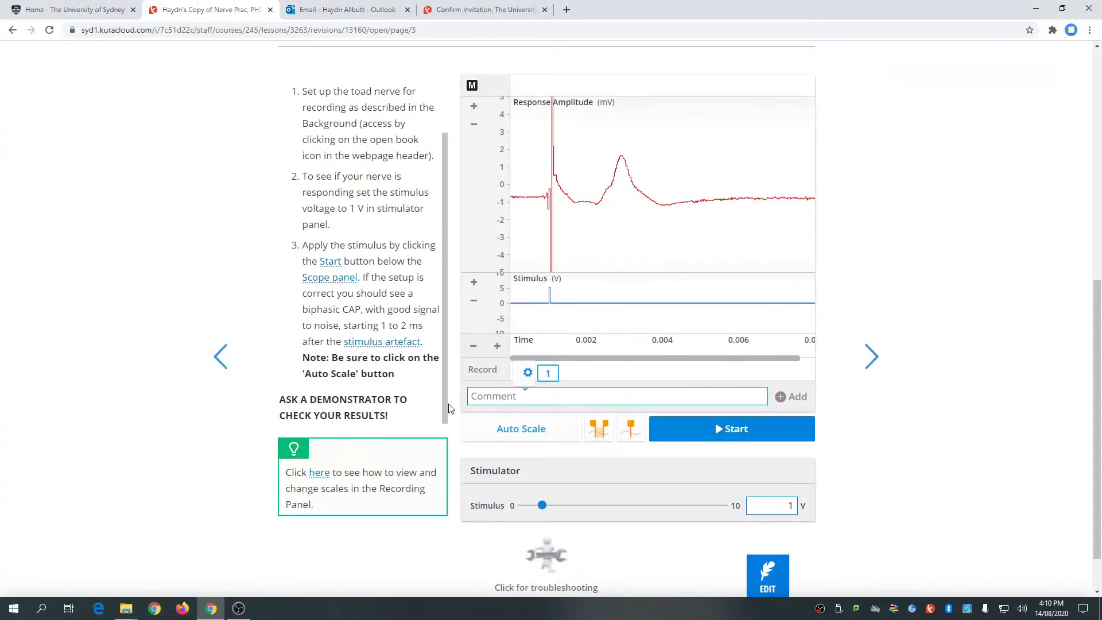
Pan the response trace down, zoom the amplitude axis in twice, and recentre the taller trace.
scroll(451, 390, up, 2)
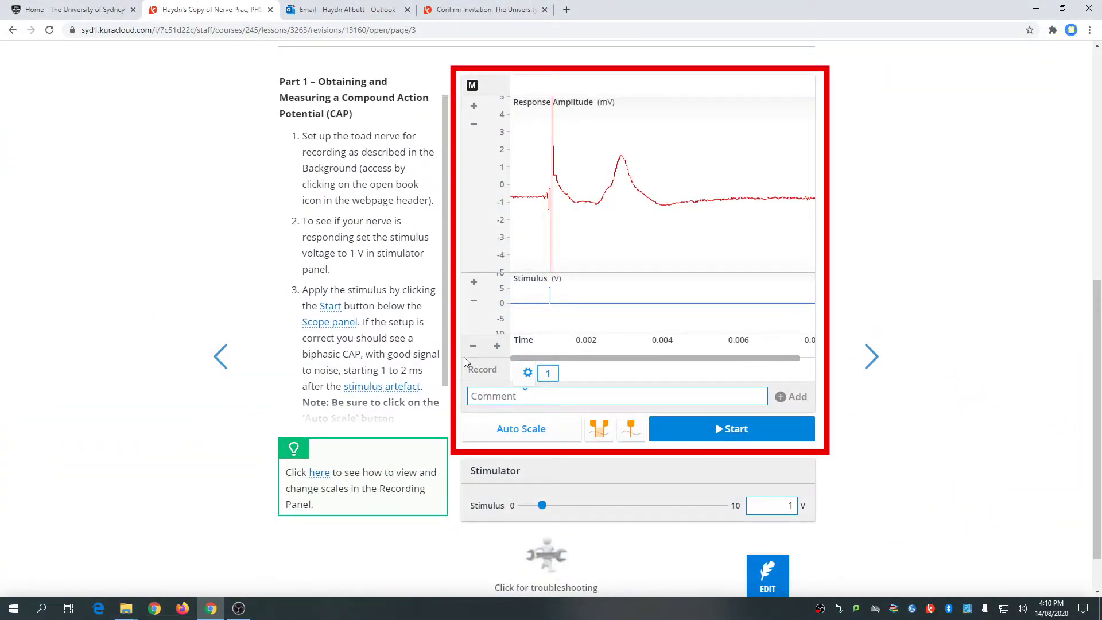
scroll(402, 322, down, 1)
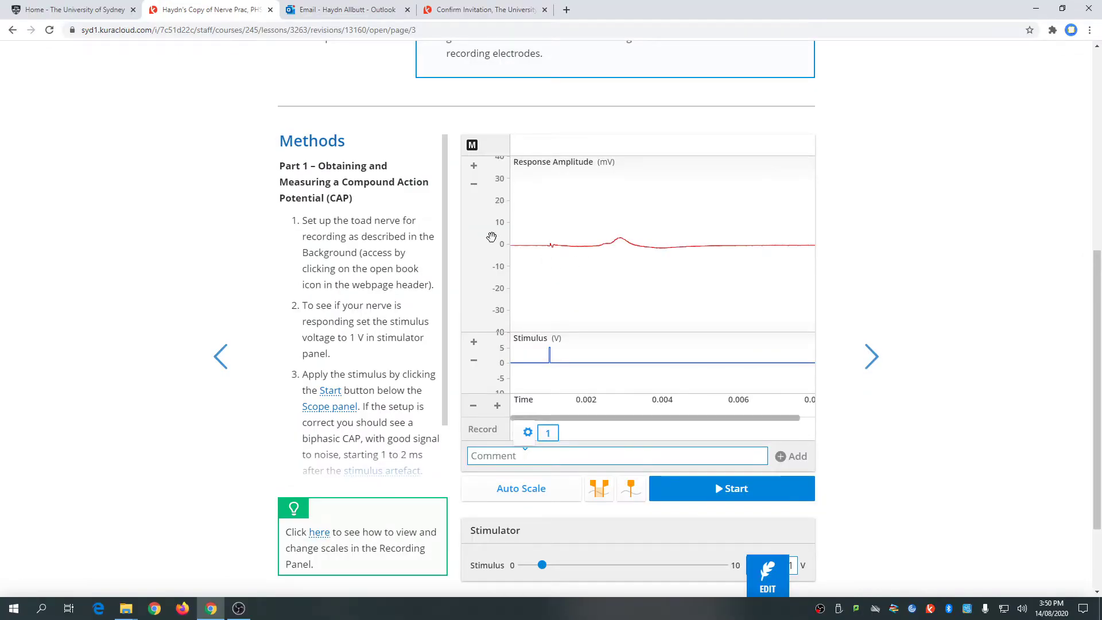
drag(493, 245, 497, 268)
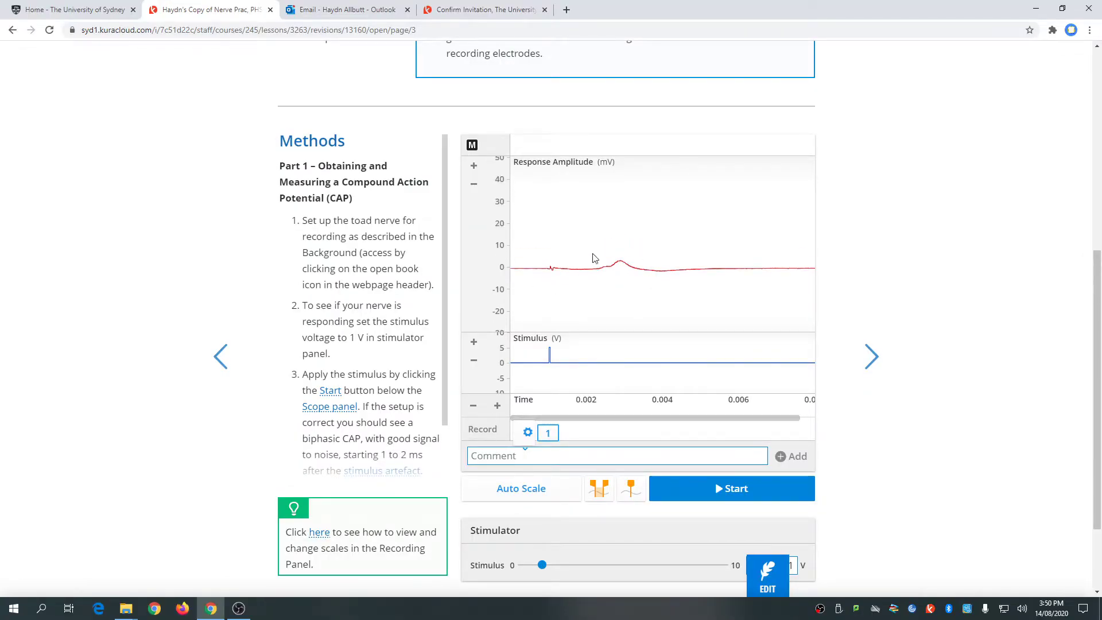
click(474, 168)
click(475, 168)
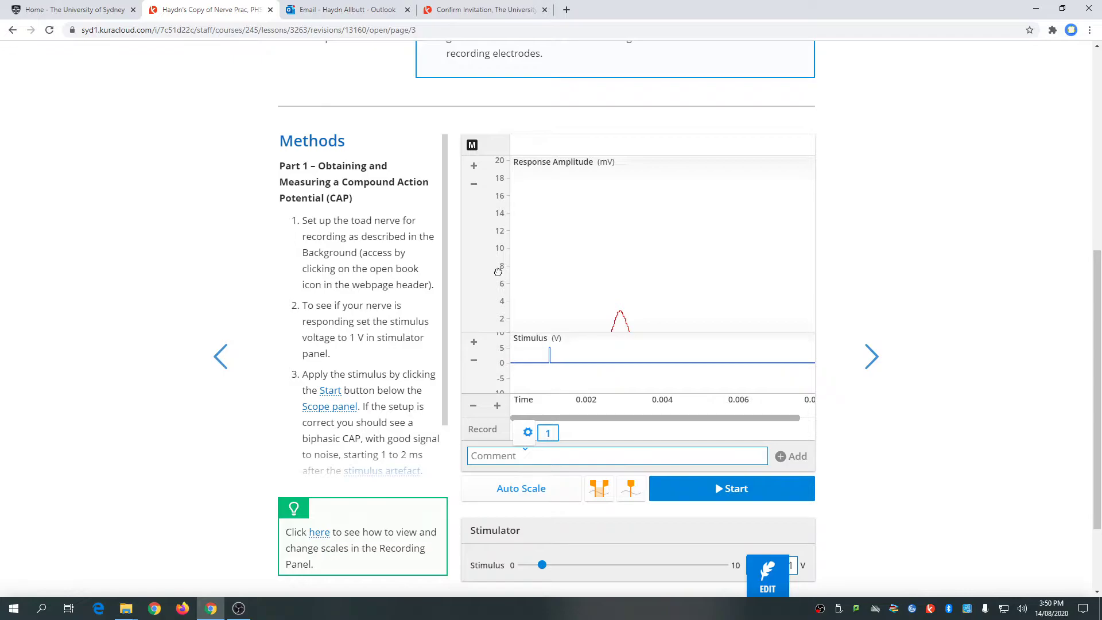
drag(492, 229, 486, 189)
Magnify the response axis to 5–14 mV and stretch time to about 0.001–0.006 s.
click(474, 166)
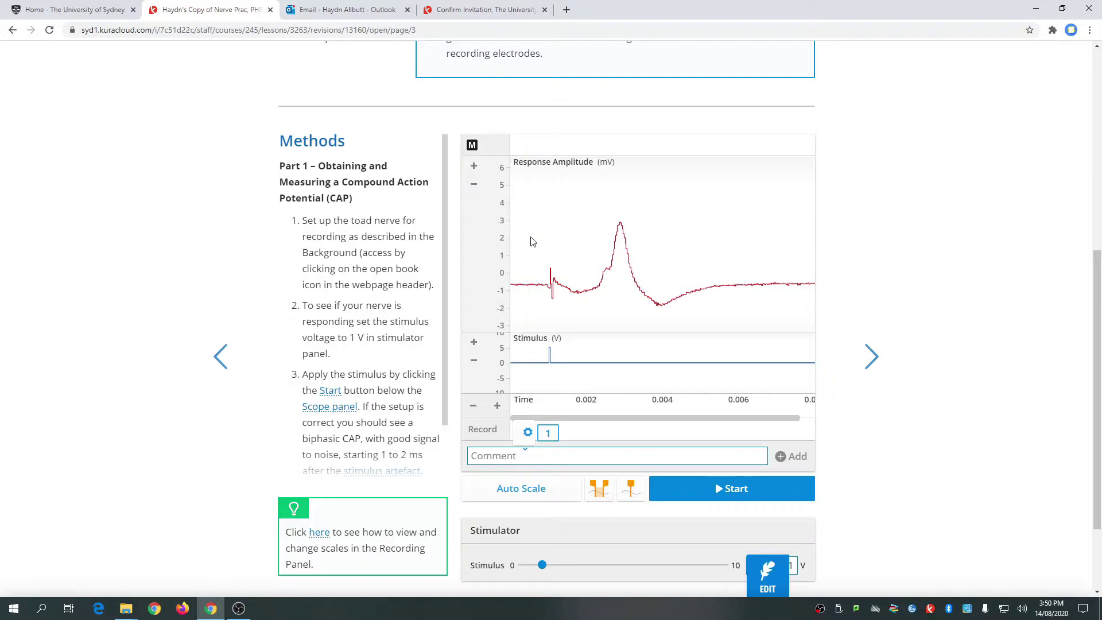
drag(532, 241, 533, 229)
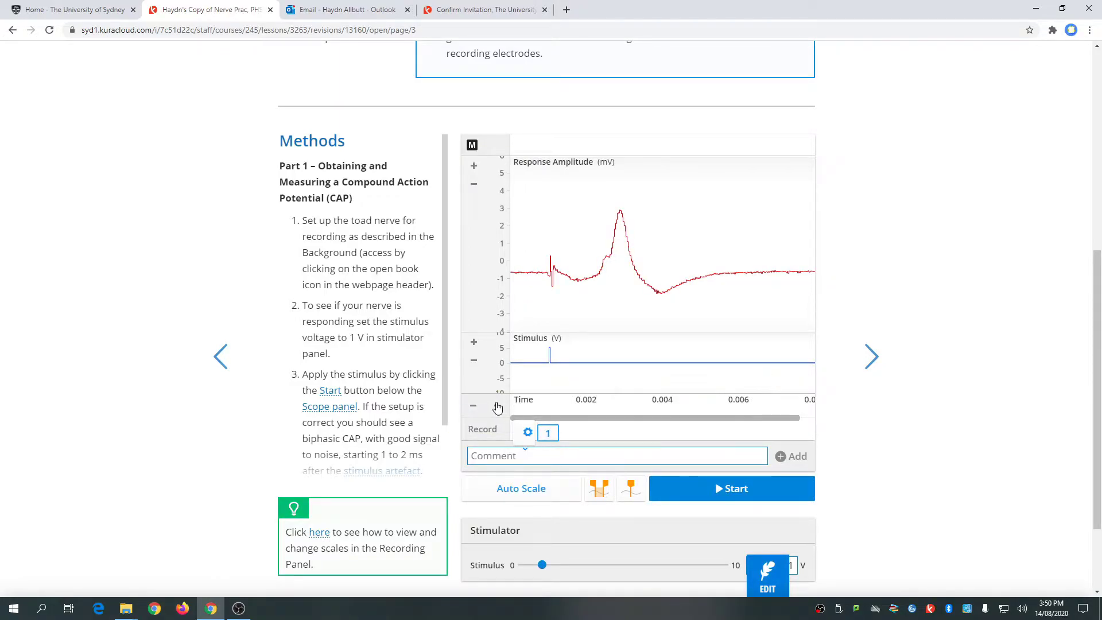
click(498, 408)
click(498, 408)
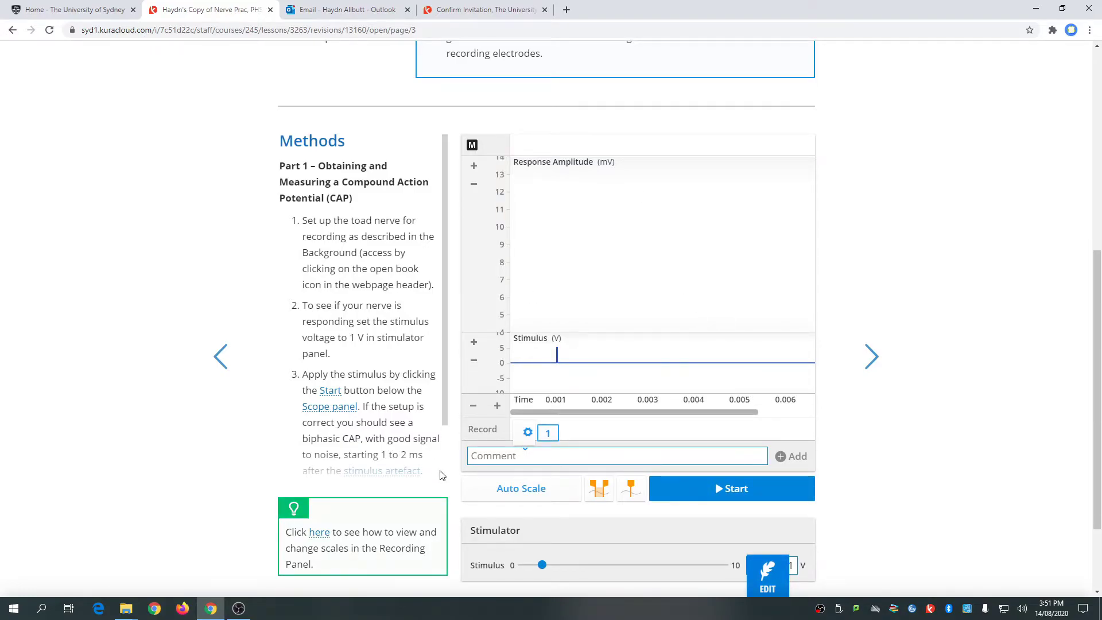
Auto Scale to recover the CAP, then widen the response axis to roughly -4 to 6 mV.
click(516, 492)
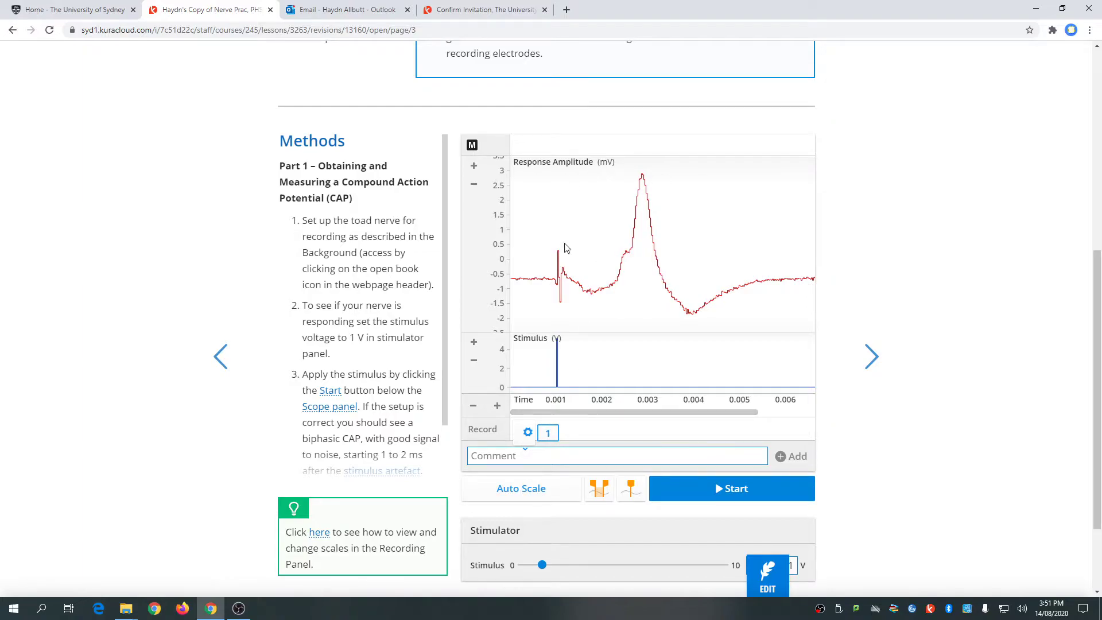
click(474, 184)
drag(503, 205, 502, 225)
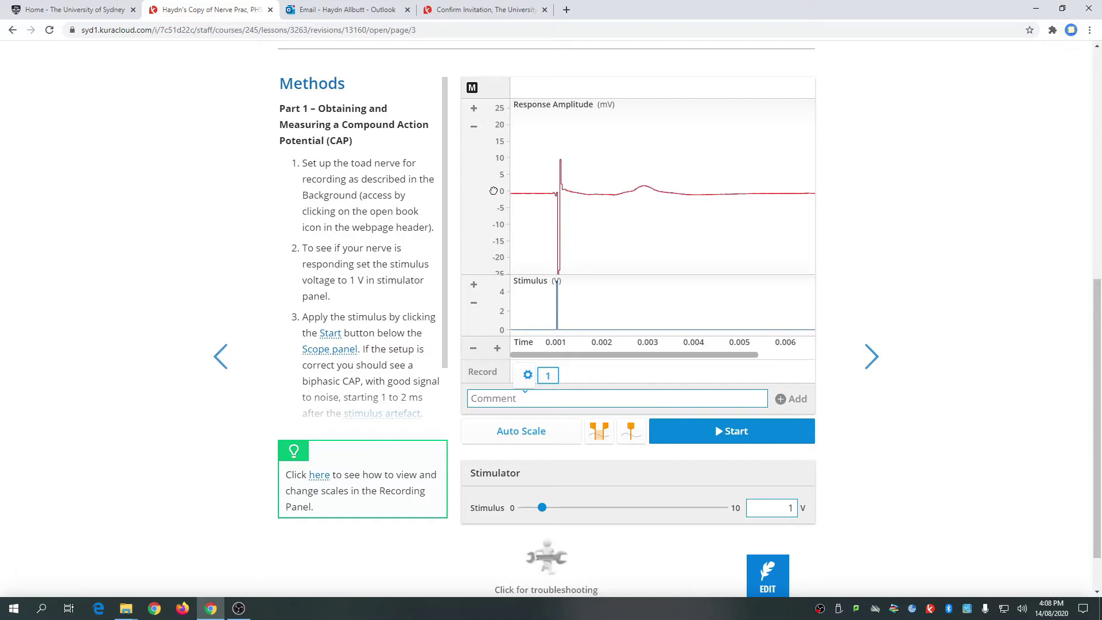
Auto Scale, zoom the response axis twice to about -6 to 7 mV, and centre the CAP peak.
mouse_move(494, 190)
mouse_down()
mouse_move(495, 209)
mouse_move(500, 148)
mouse_up()
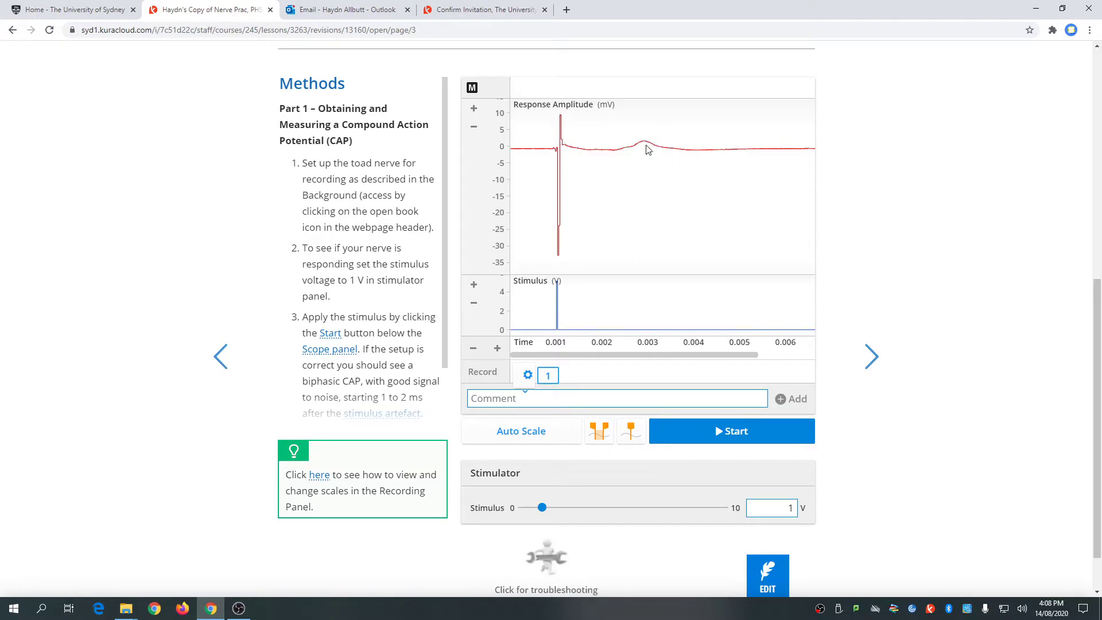
click(510, 436)
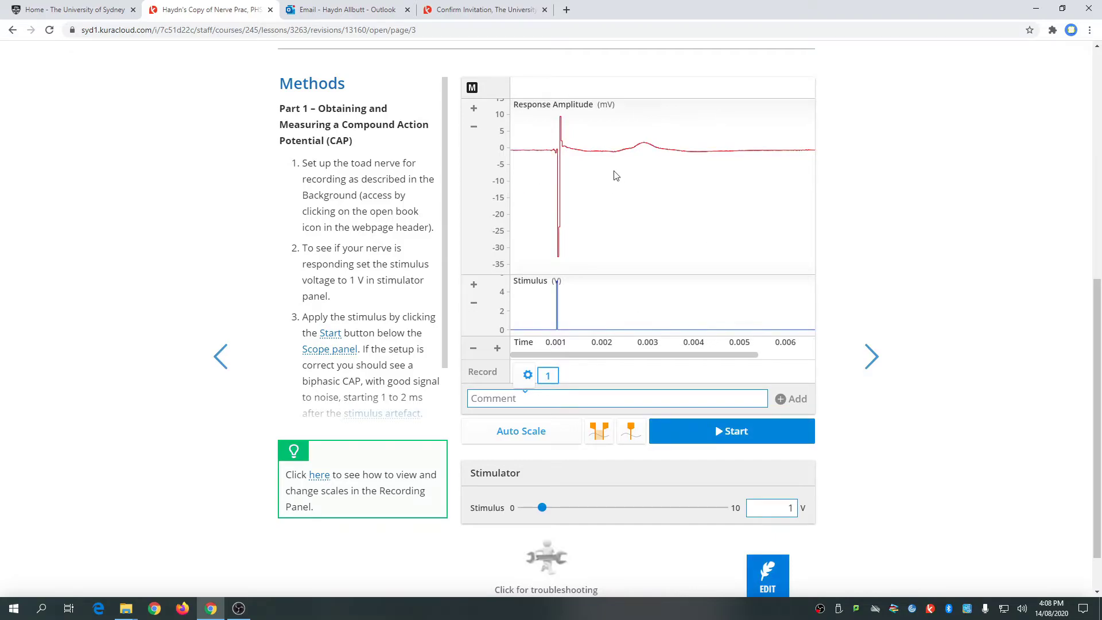
click(474, 110)
click(474, 112)
drag(492, 129, 502, 295)
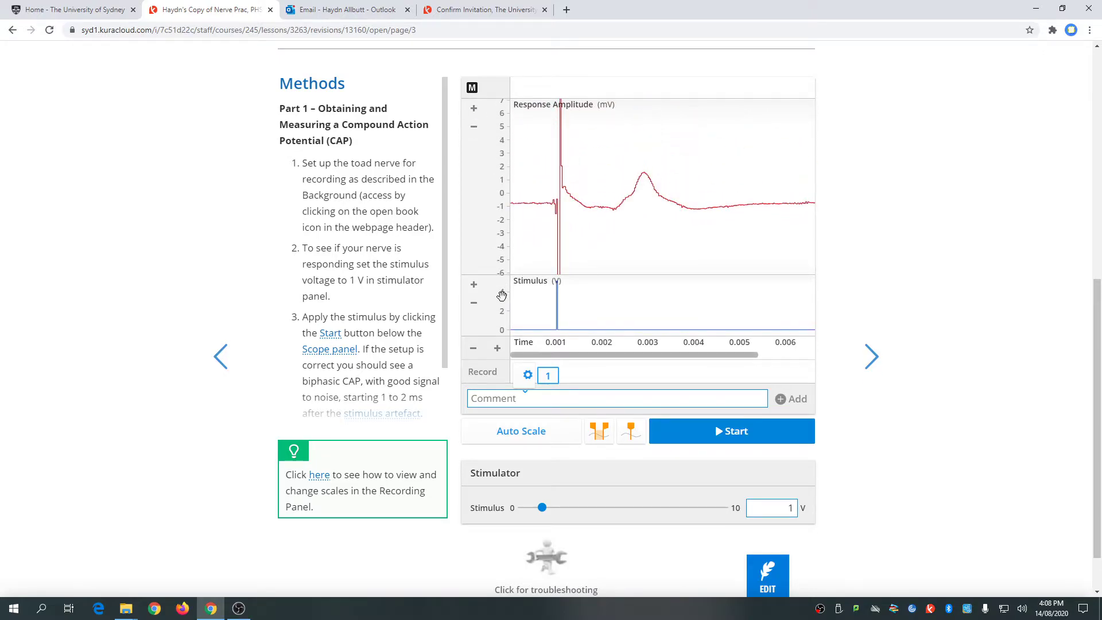
Reset the response axis scale and shift the trace down to span about -35 to 15 mV.
double_click(484, 261)
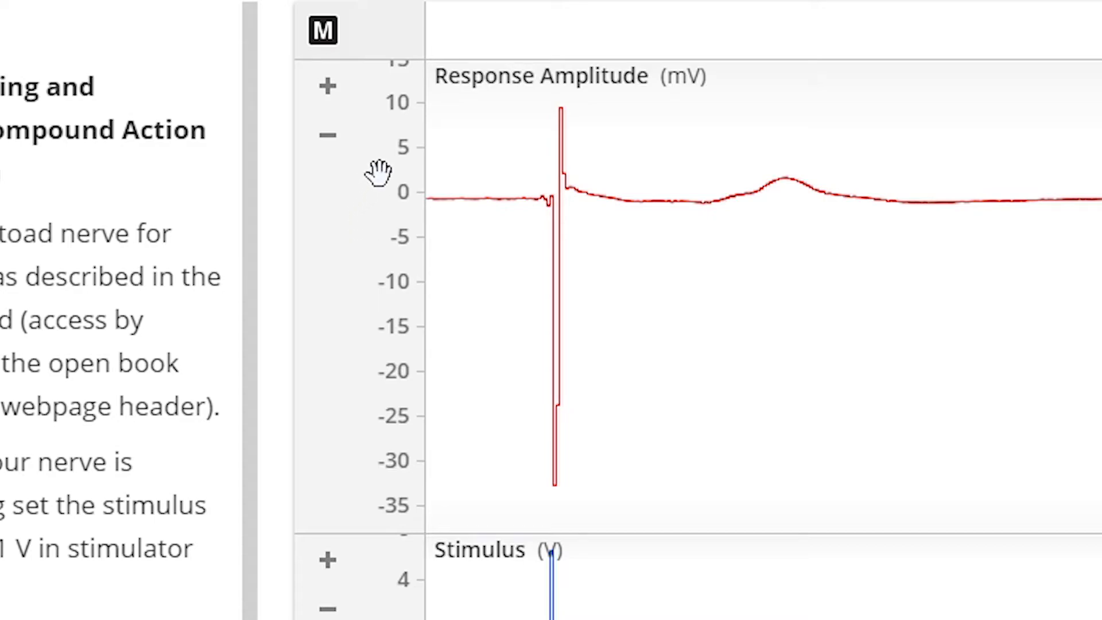
mouse_move(377, 174)
mouse_down()
mouse_move(364, 247)
mouse_move(374, 350)
mouse_move(368, 236)
mouse_move(379, 310)
mouse_move(402, 194)
mouse_move(395, 274)
mouse_move(332, 197)
mouse_up()
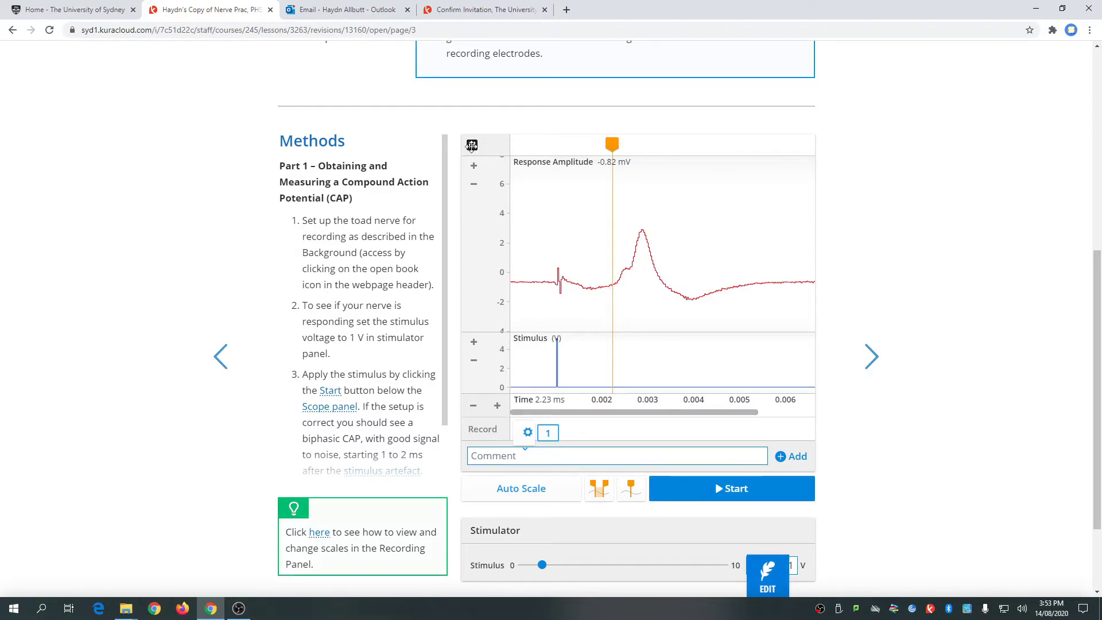
Move the marker onto the CAP peak, reading 2.85 mV at 2.88 ms.
drag(472, 145, 555, 229)
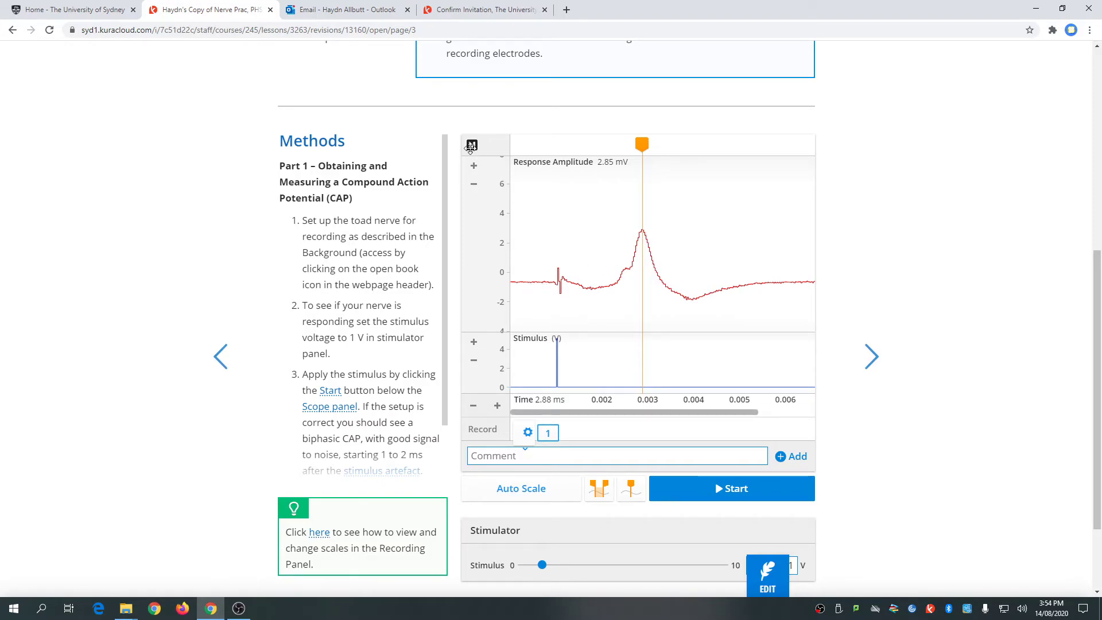
Place a reference marker near the stimulus artefact, then remove it to restore absolute -0.82 mV readings.
mouse_move(472, 145)
mouse_down()
mouse_move(535, 186)
mouse_move(555, 235)
mouse_move(551, 271)
mouse_up()
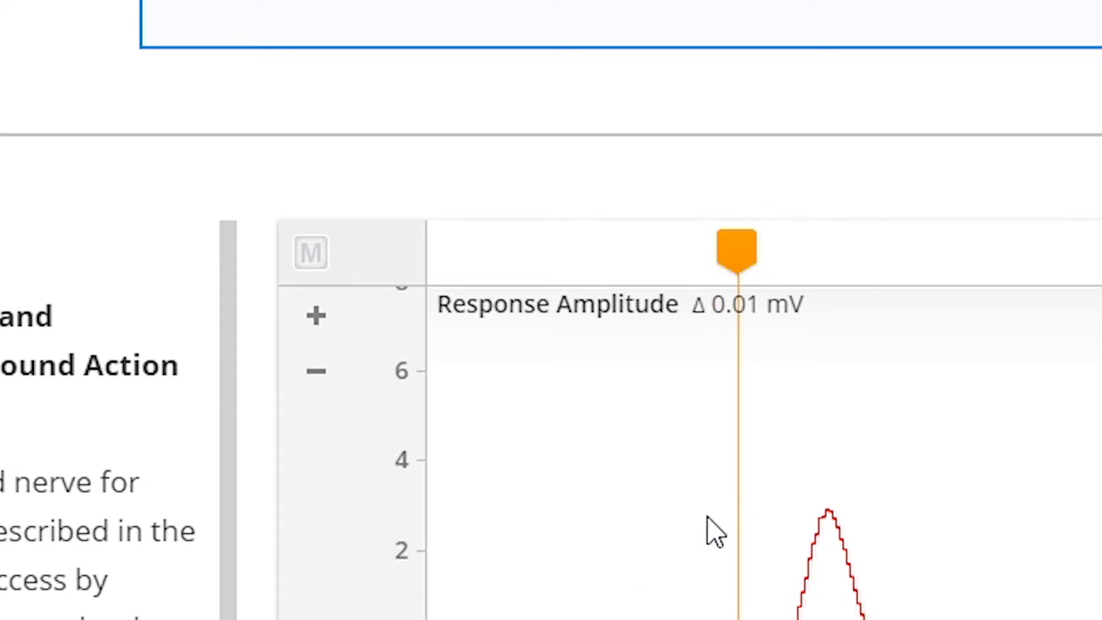
click(313, 255)
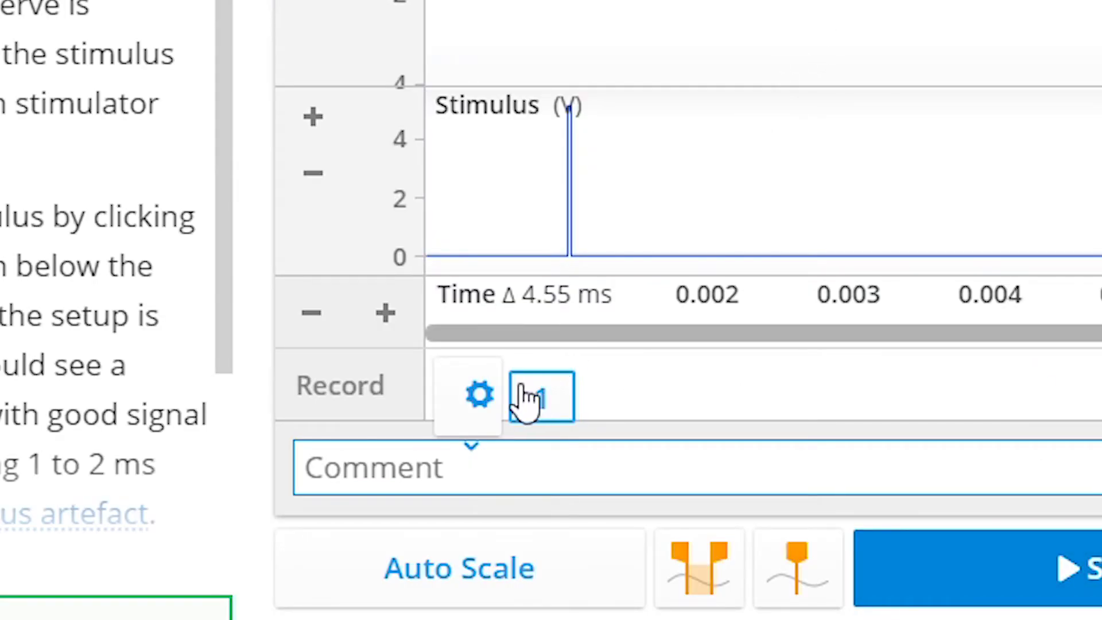
Bring up the Record options for showing or hiding recorded traces.
click(475, 394)
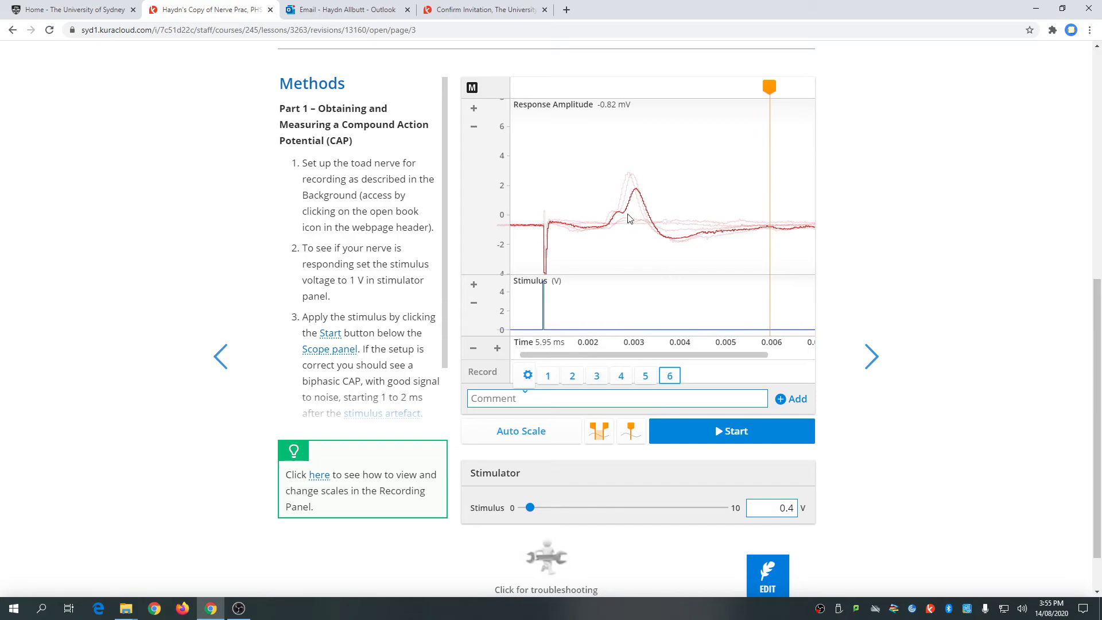
Display record 5 and solo it, hiding the other traces.
click(644, 377)
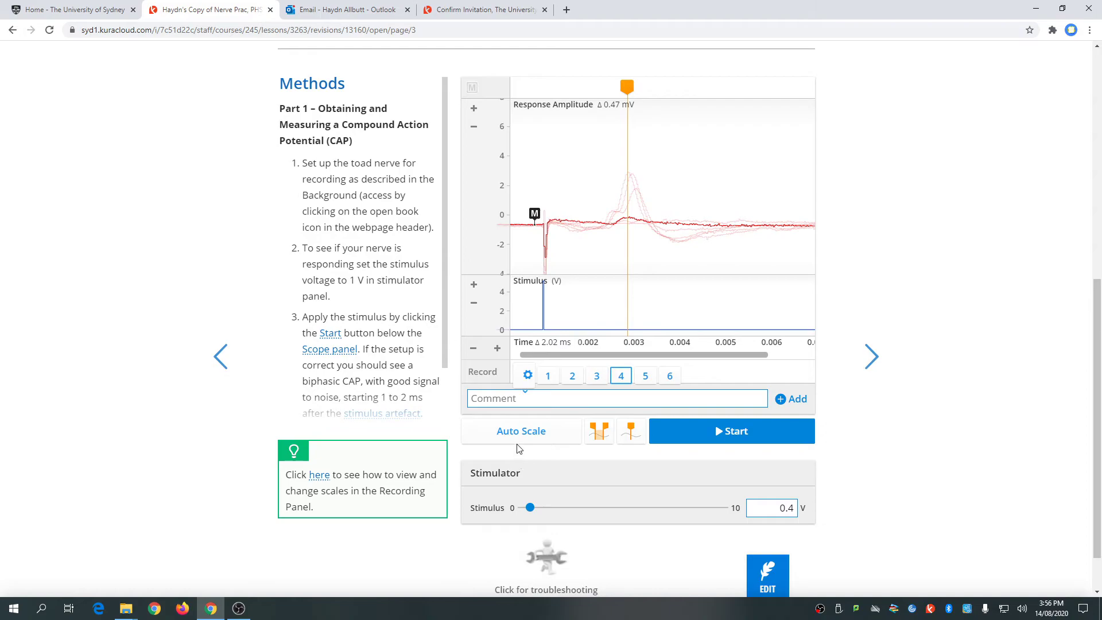
click(526, 378)
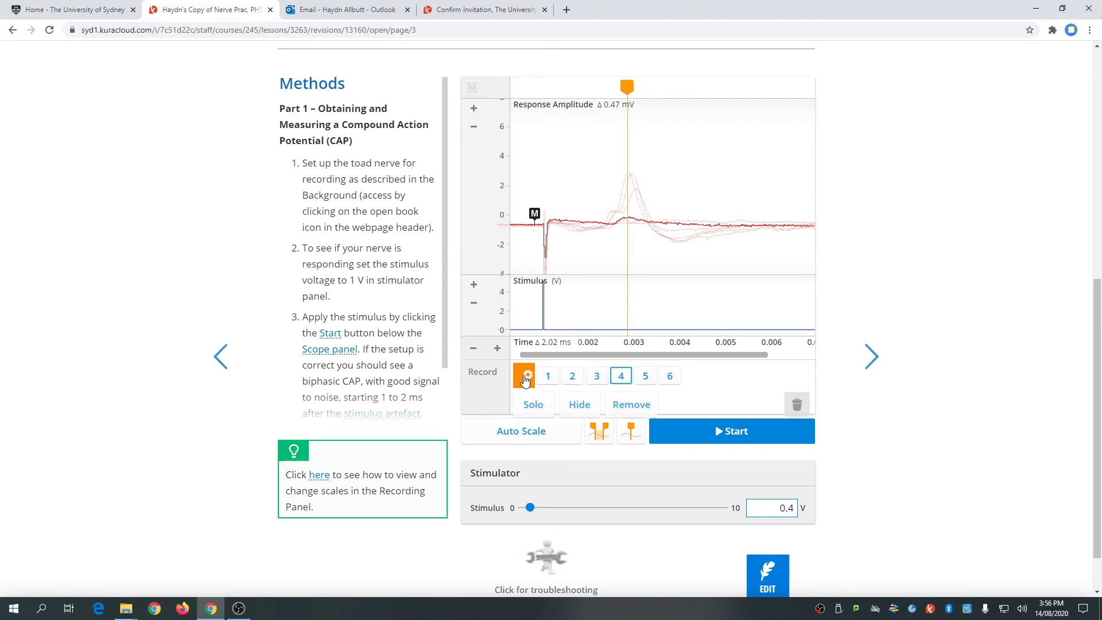
click(534, 406)
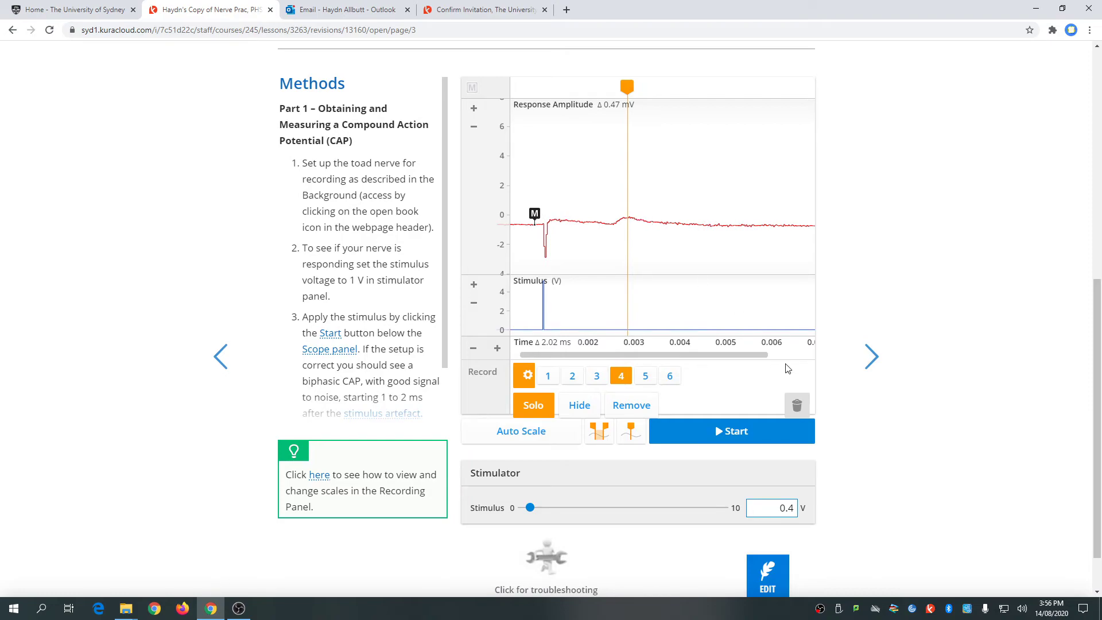
click(645, 379)
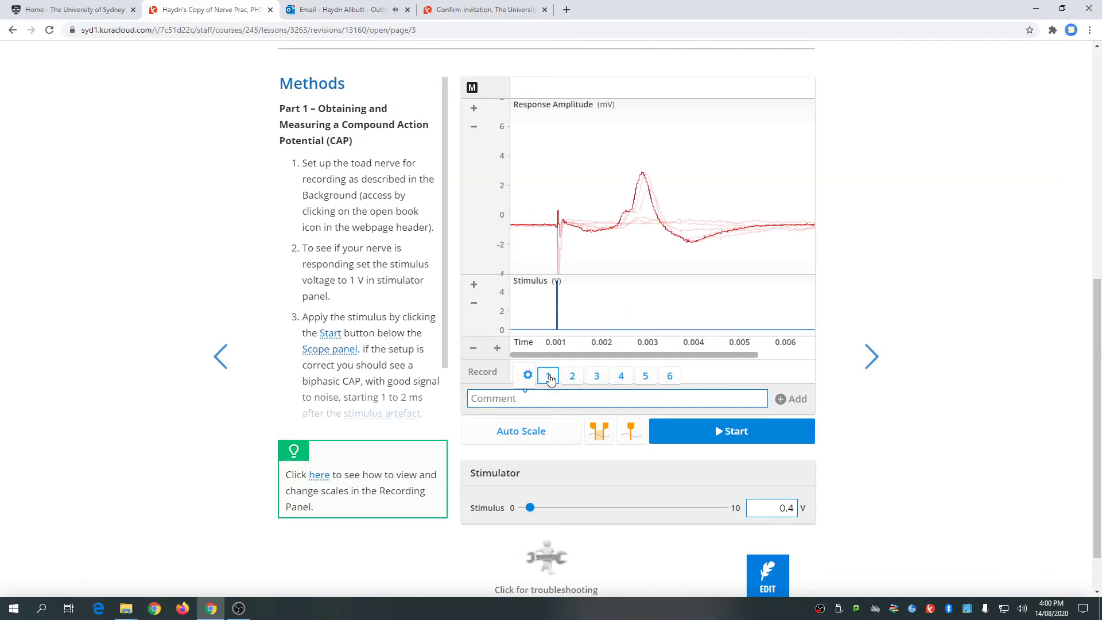
Add the comments '0.2V' and '42.5mm' to the traces on the following pages.
click(490, 398)
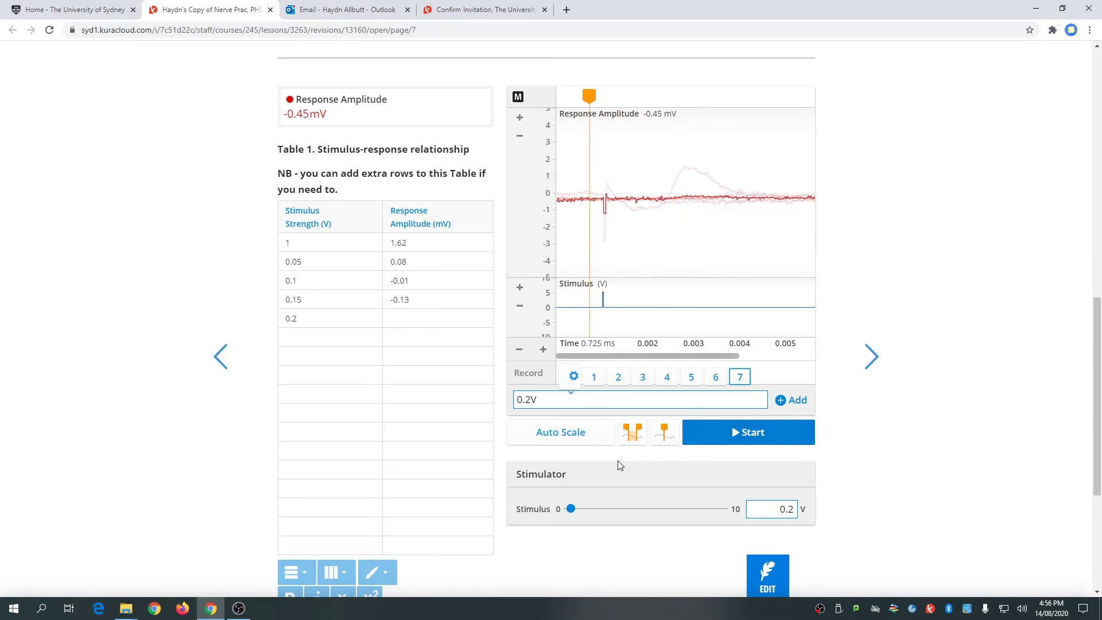
click(807, 403)
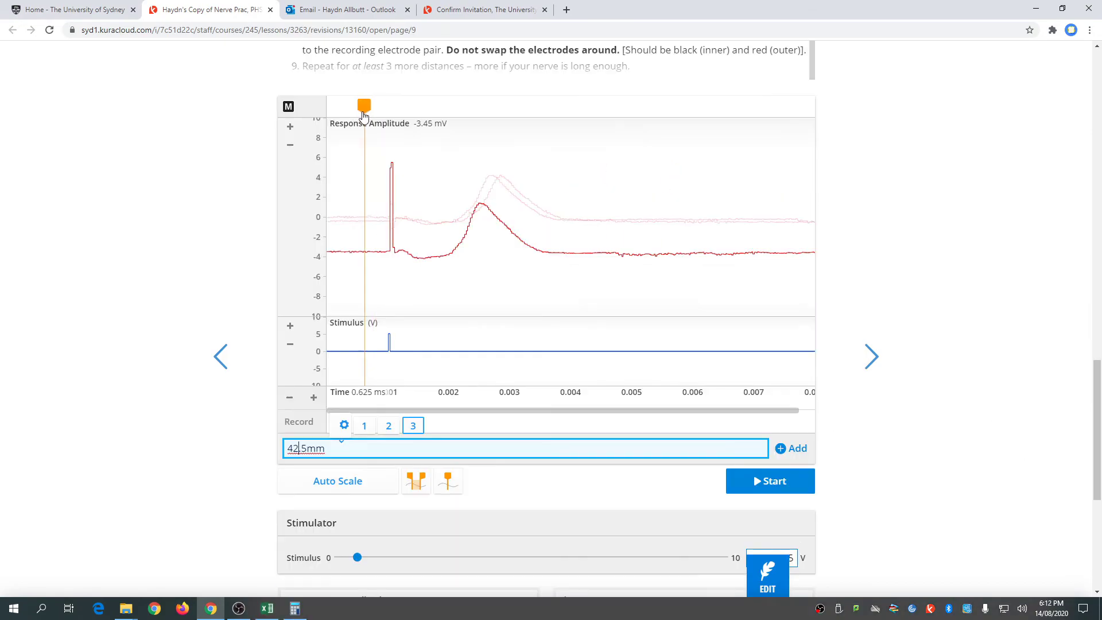
click(798, 451)
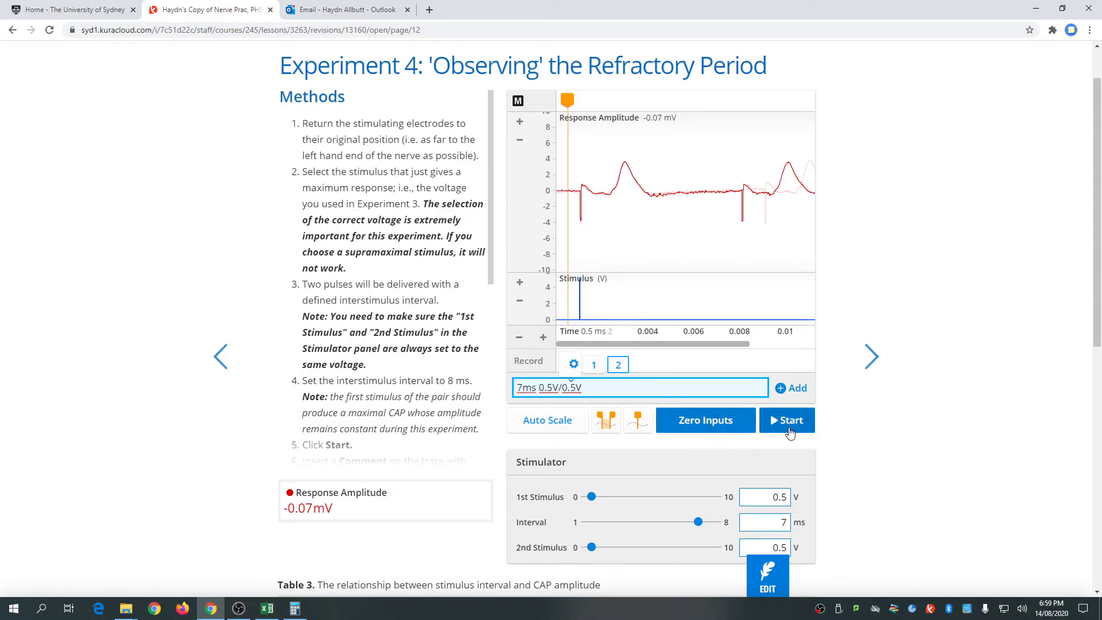
Add the '7ms 0.5V/0.5V' comment, then open and close the record options on record 1.
click(795, 389)
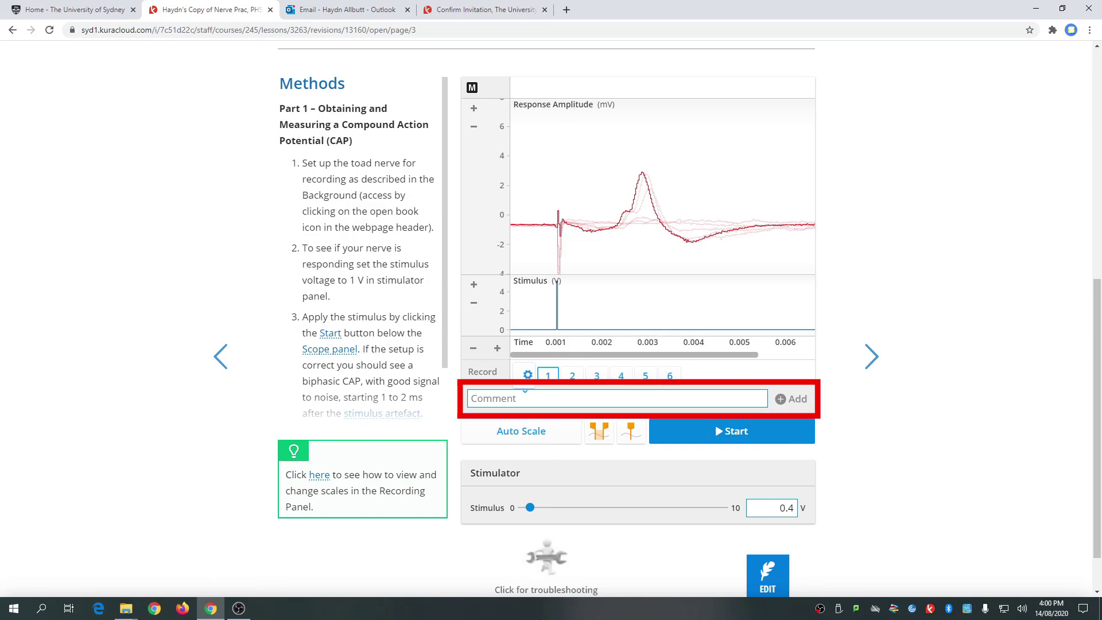
click(527, 375)
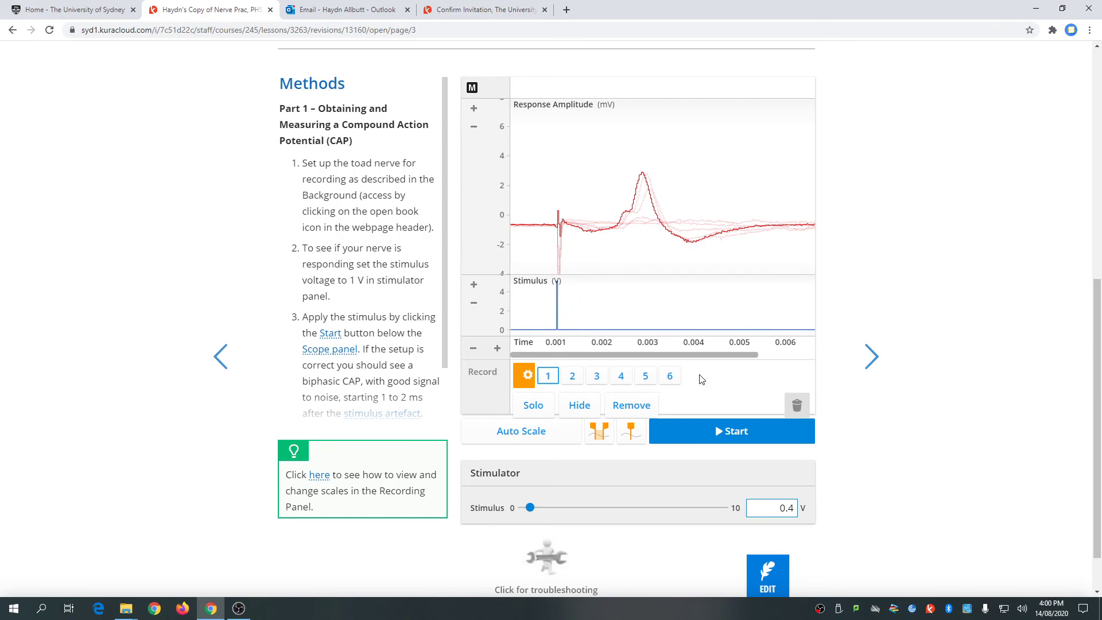
click(527, 376)
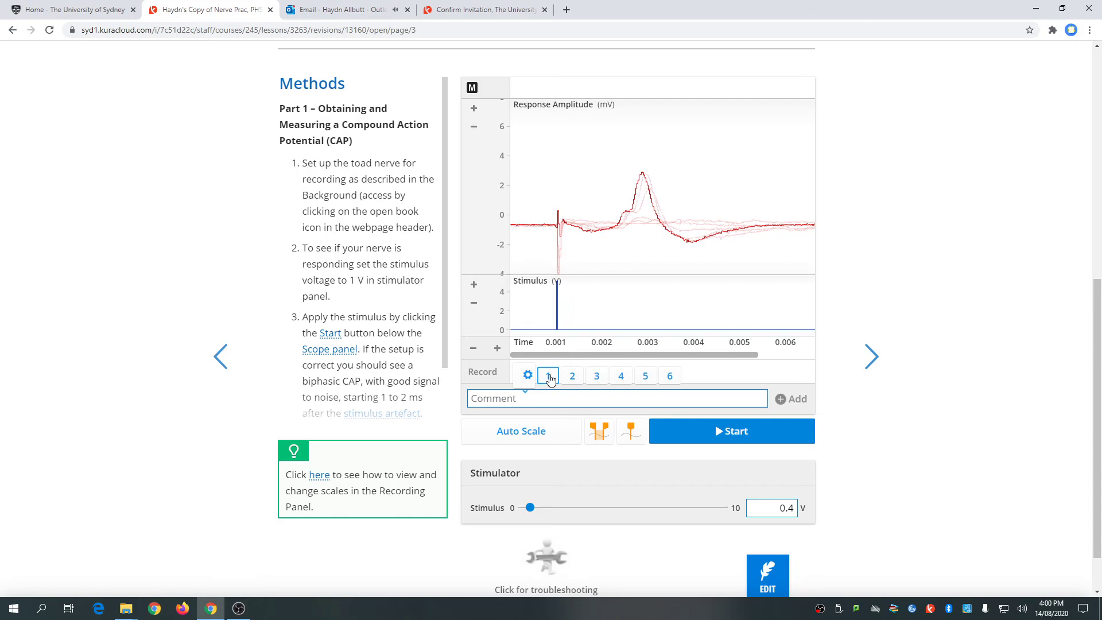
Attach a '1V' comment to record 1's trace at a marker placed near 0.8 ms.
click(490, 398)
text(1V)
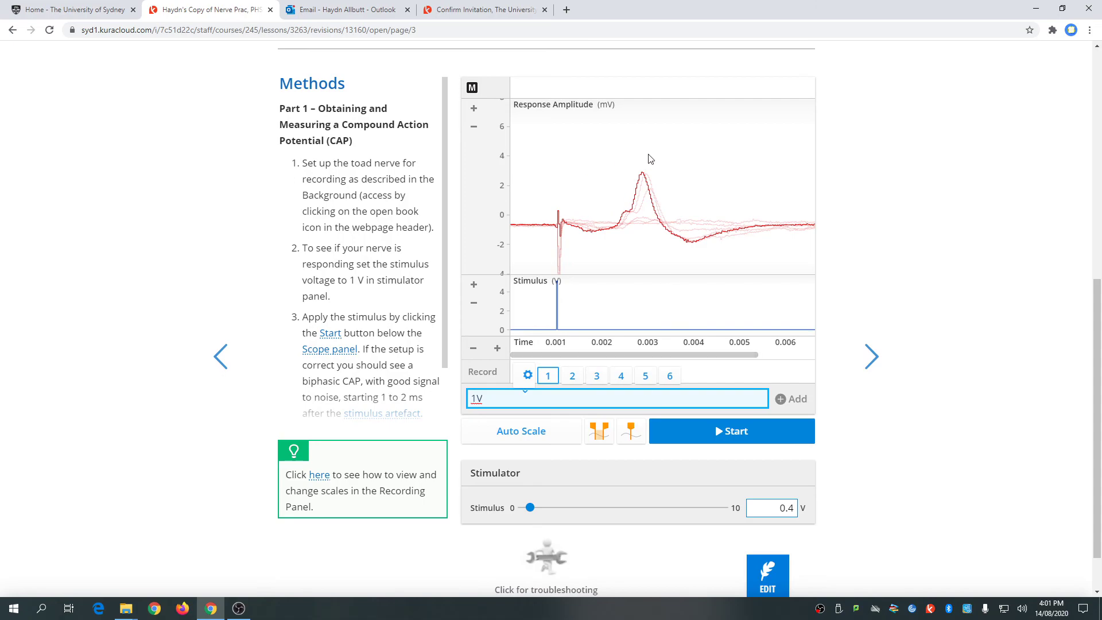
click(632, 432)
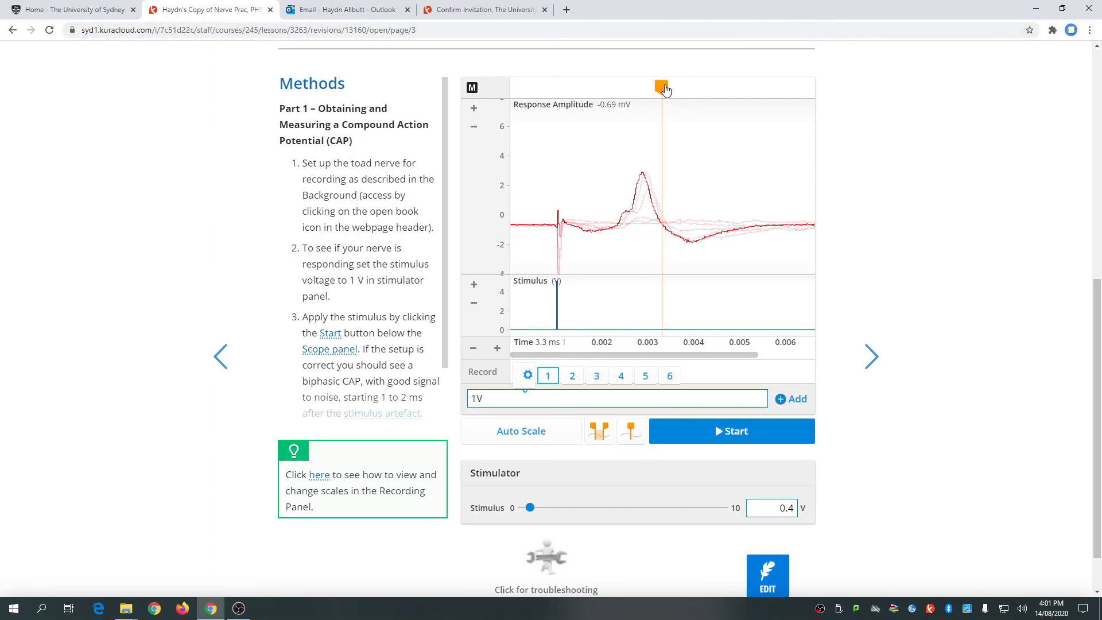
mouse_move(662, 86)
mouse_down()
mouse_move(726, 115)
mouse_move(524, 162)
mouse_move(547, 164)
mouse_up()
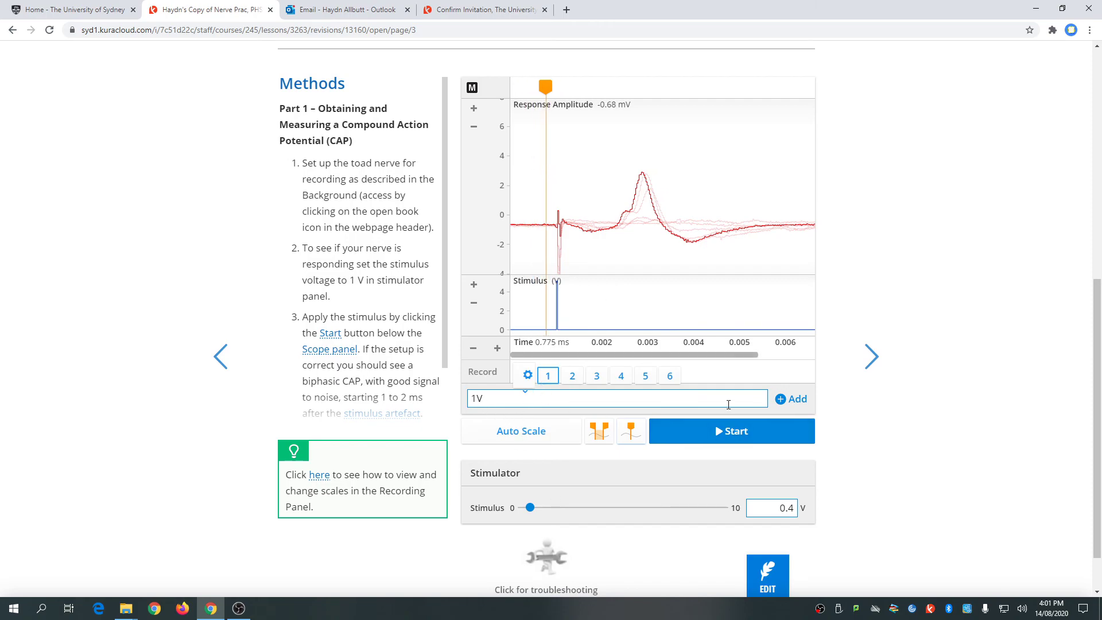
click(796, 402)
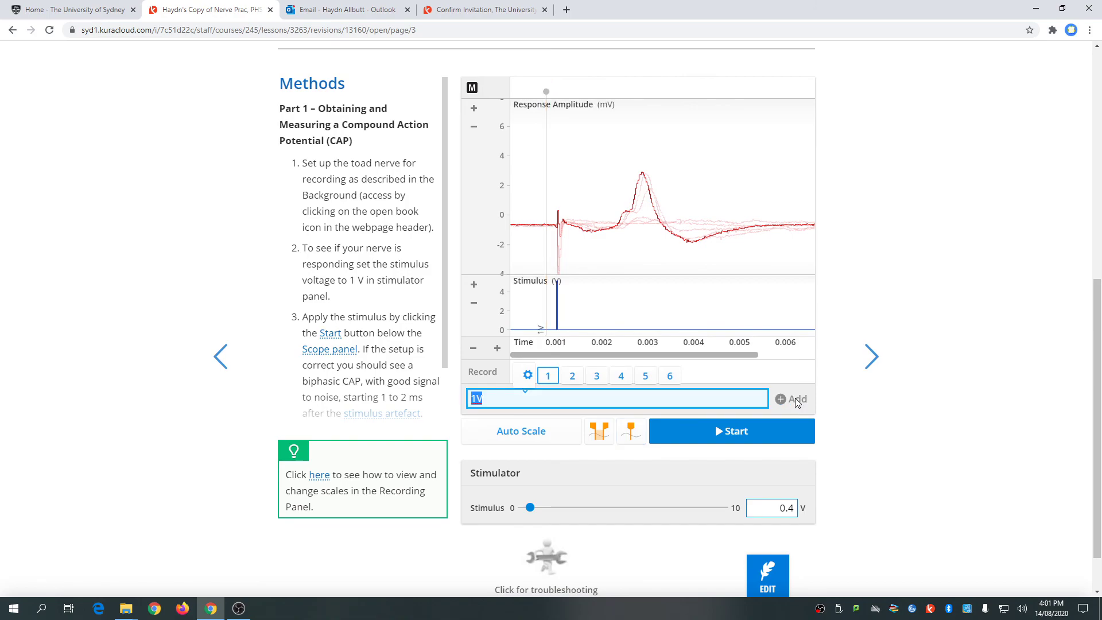